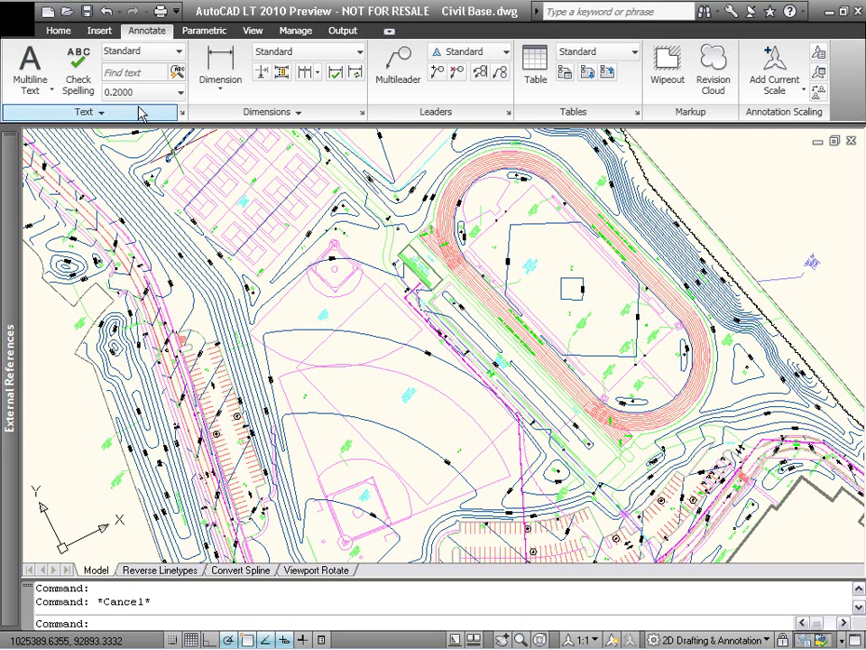
Search the current drawing space for the text "proposed" and list the matches
left_click(147, 73)
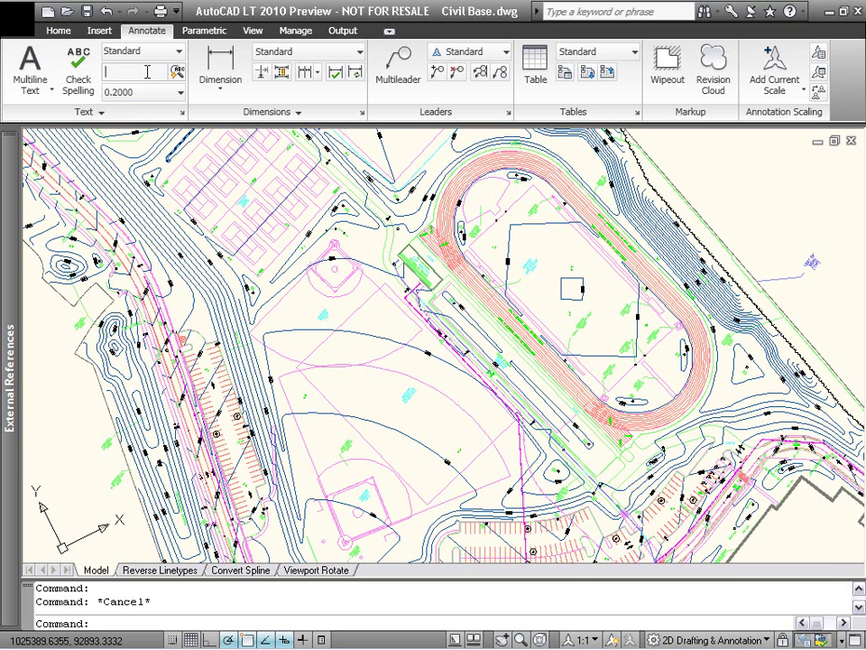
type("proposed")
left_click(177, 70)
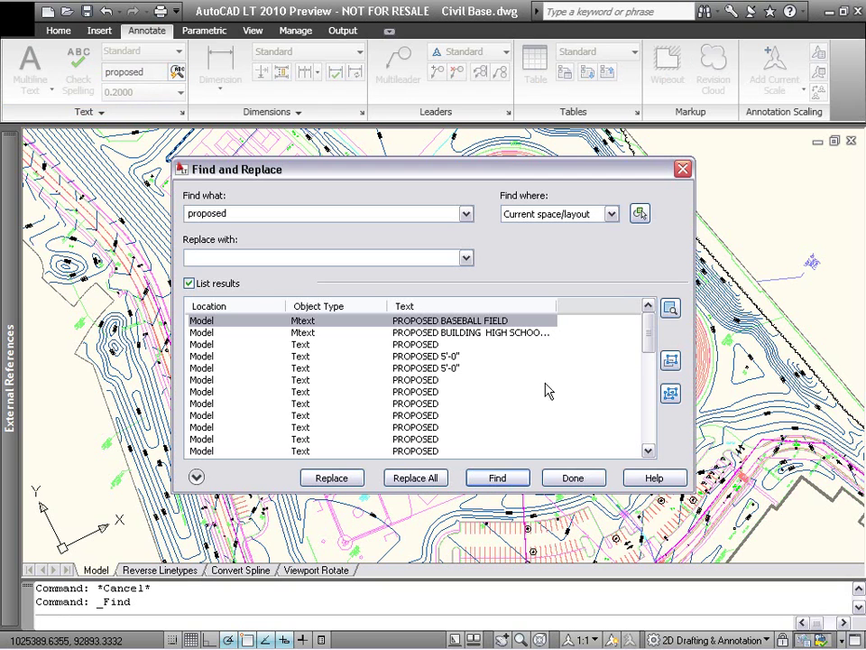
Zoom to individual matches in the results list and create a selection set of all the found text objects
left_click(671, 310)
mouse_move(465, 166)
left_mouse_down()
mouse_move(502, 315)
mouse_move(516, 452)
mouse_move(469, 196)
mouse_move(408, 439)
mouse_move(417, 496)
mouse_move(410, 346)
mouse_move(439, 178)
left_mouse_up()
left_click(420, 383)
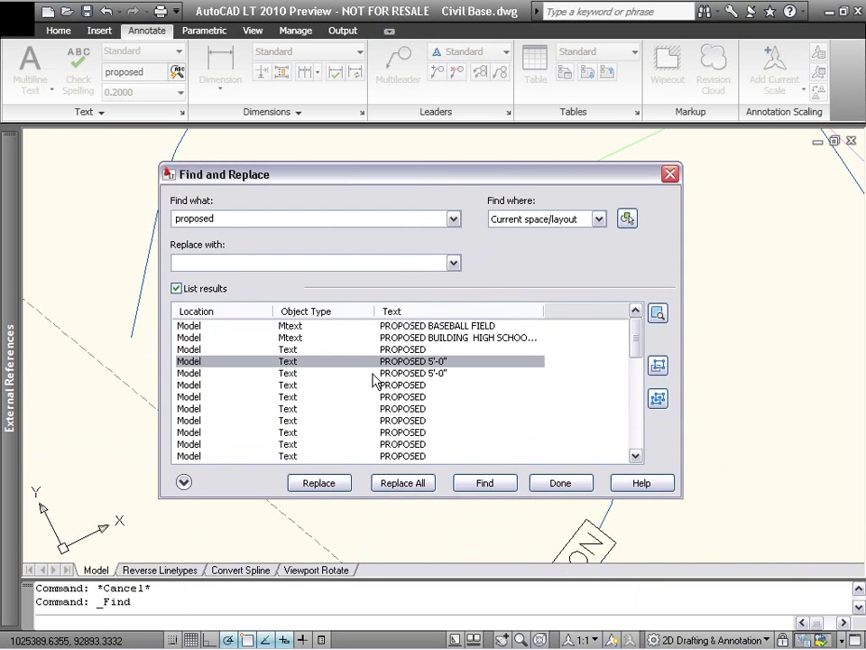
left_click(657, 398)
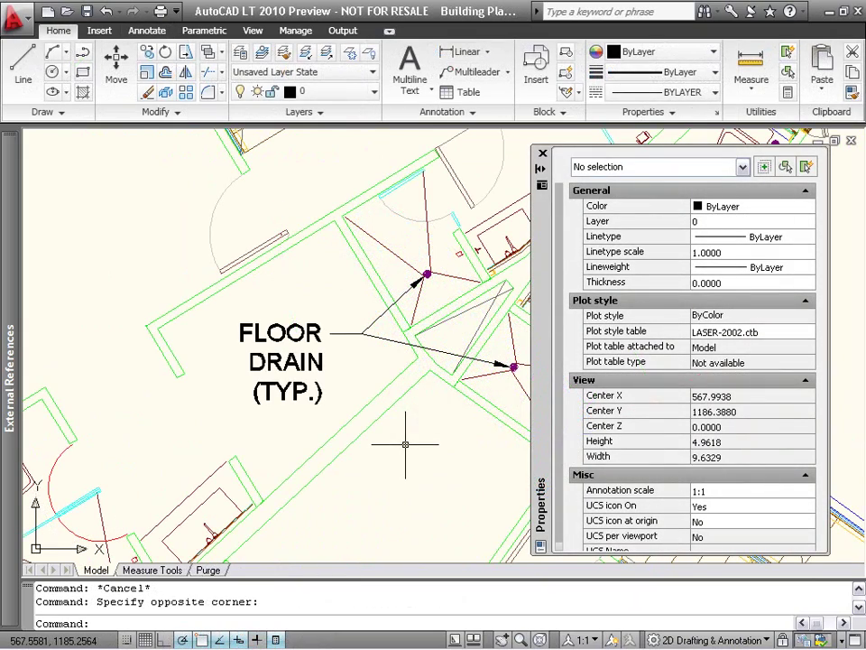
Set the colour of the FLOOR DRAIN multileader's lower leader line alone to Blue
left_click(393, 340)
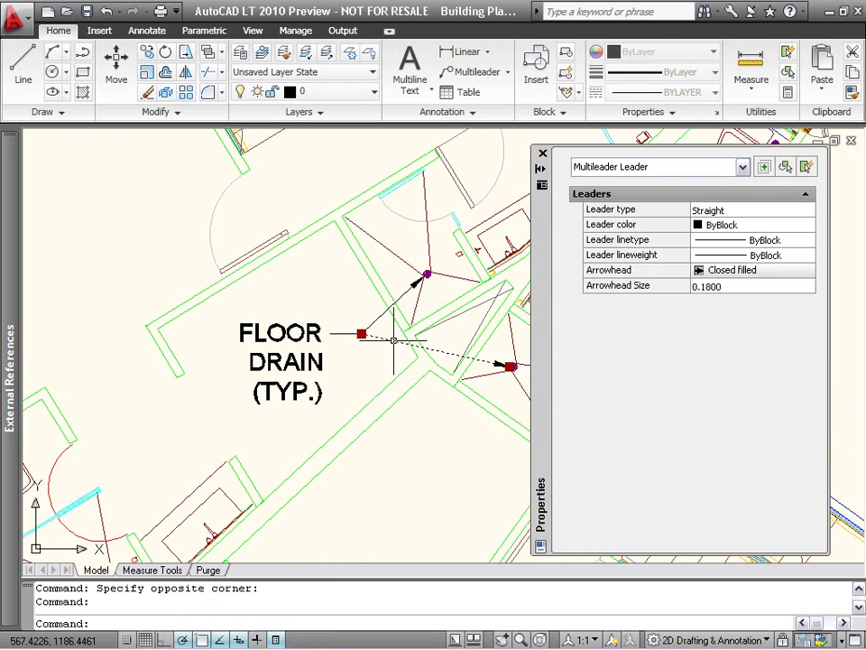
left_click(754, 227)
left_click(808, 225)
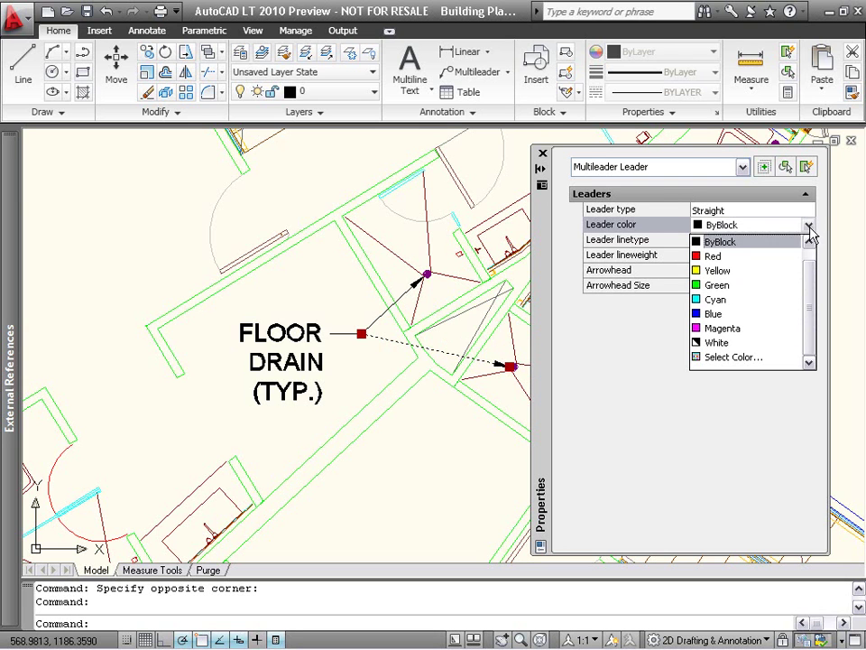
left_click(766, 314)
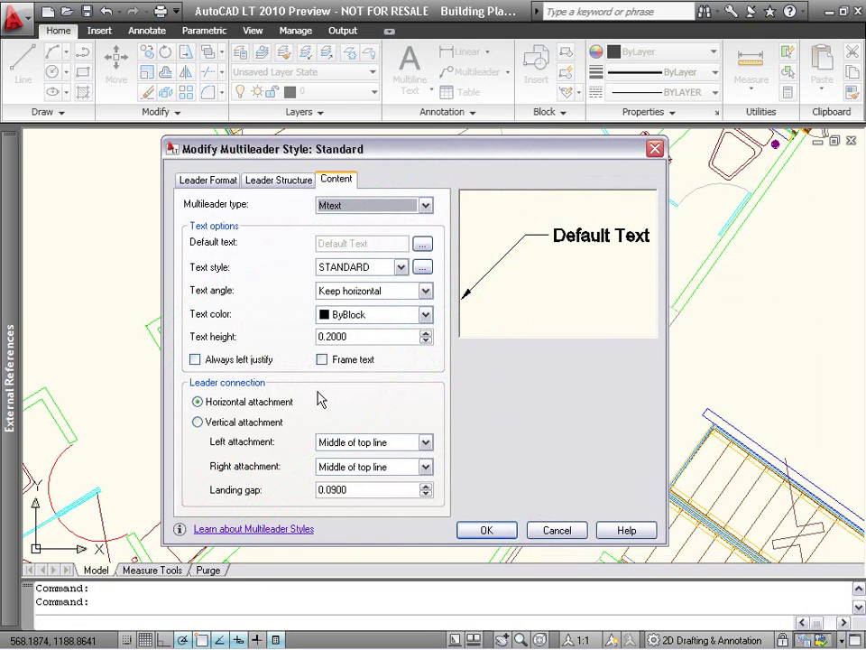
Keep the multileader style's leader connection on Horizontal attachment and apply the Bold font style to its STANDARD text style
left_click(206, 423)
left_click(238, 407)
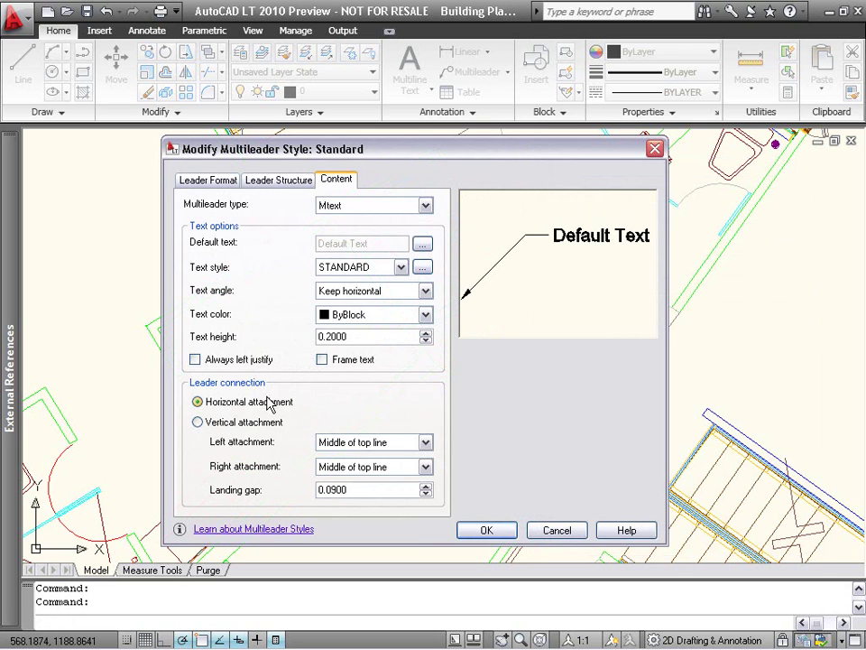
left_click(424, 269)
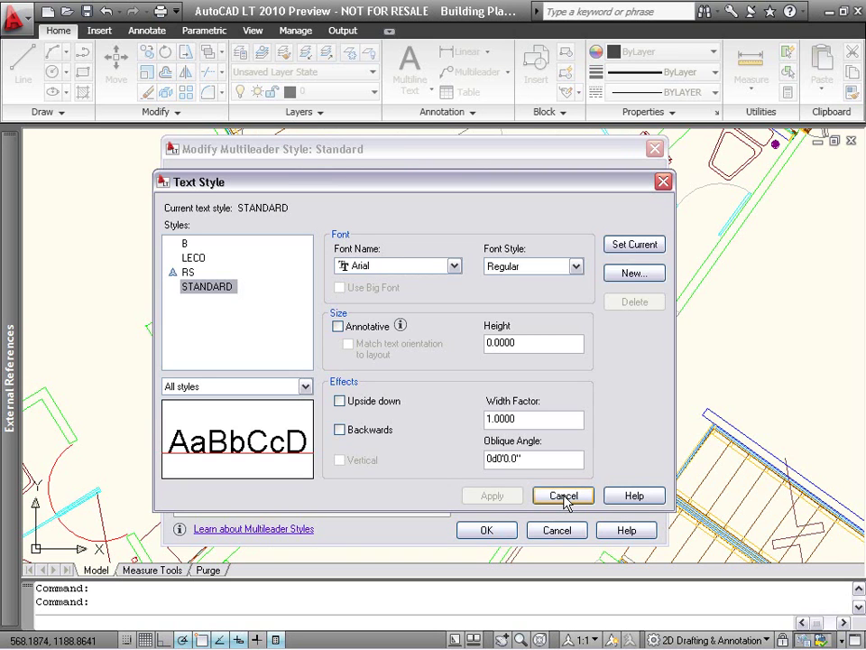
left_click(524, 267)
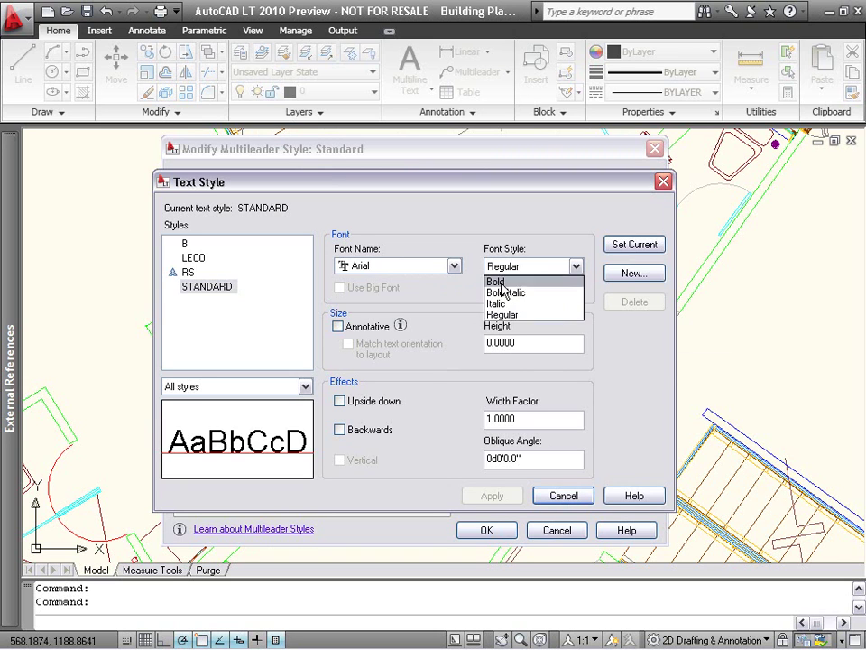
left_click(506, 283)
left_click(515, 496)
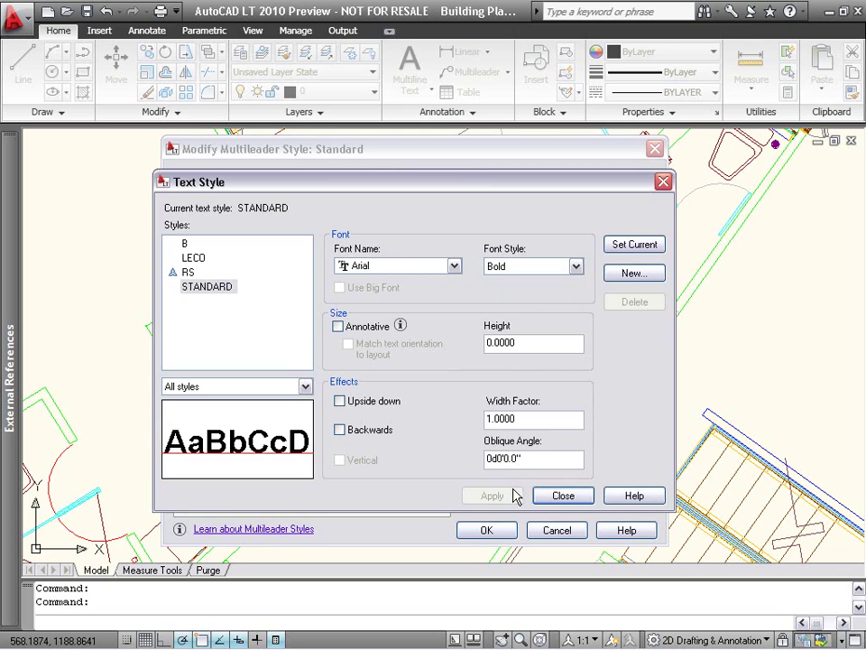
left_click(557, 496)
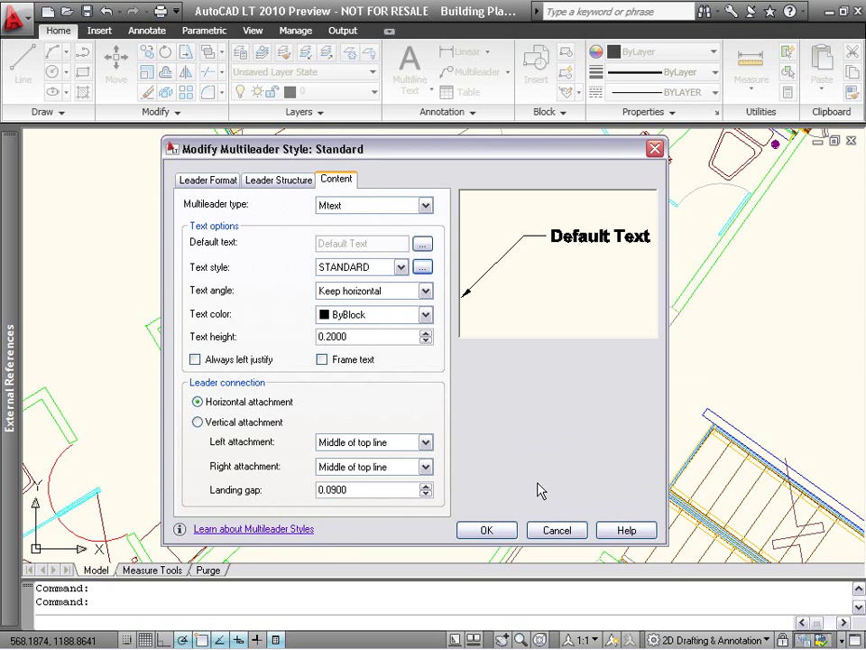
Change the Standard multileader style's content type to Block and set the block scale to 8
left_click(425, 206)
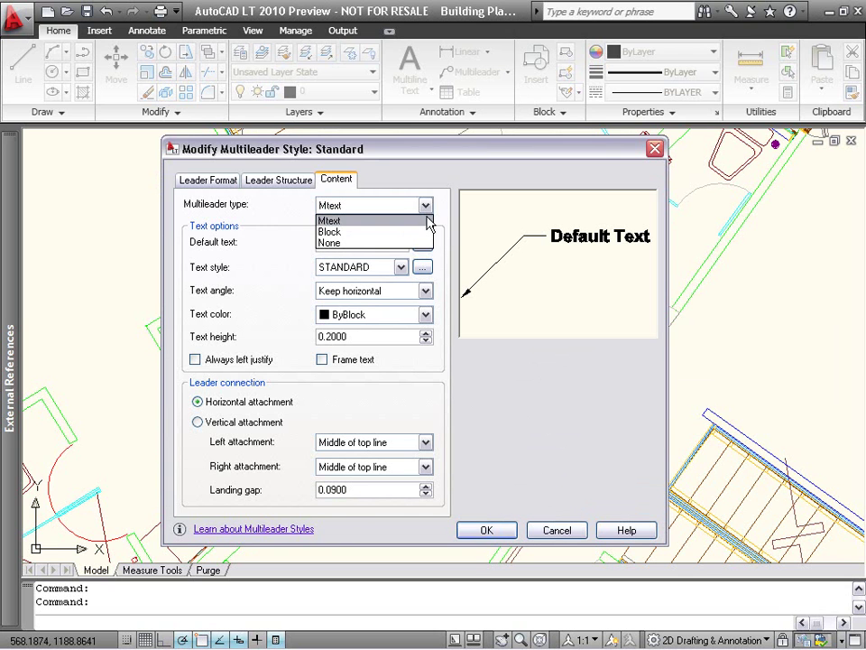
left_click(426, 231)
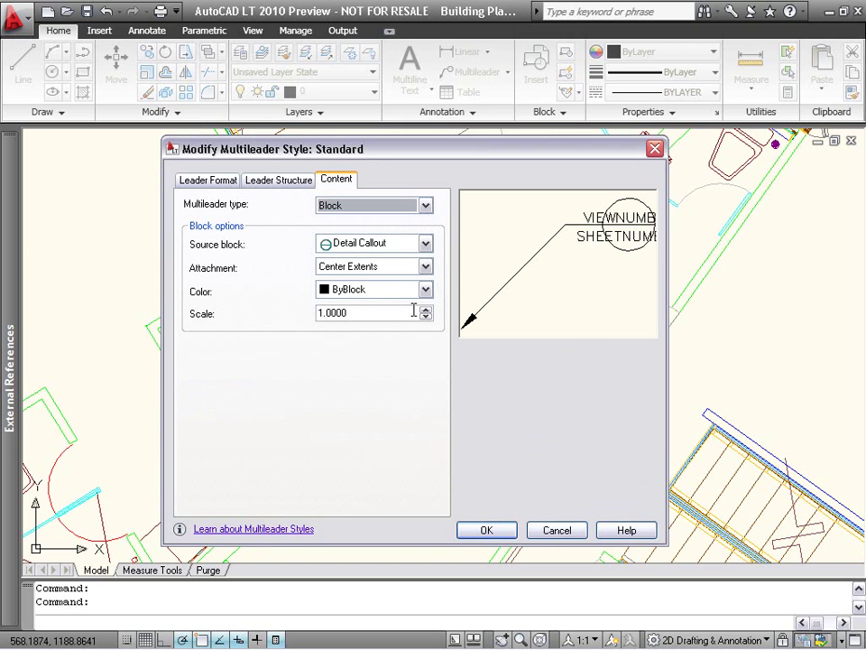
left_click(345, 313)
key("BackSpace")
type("8")
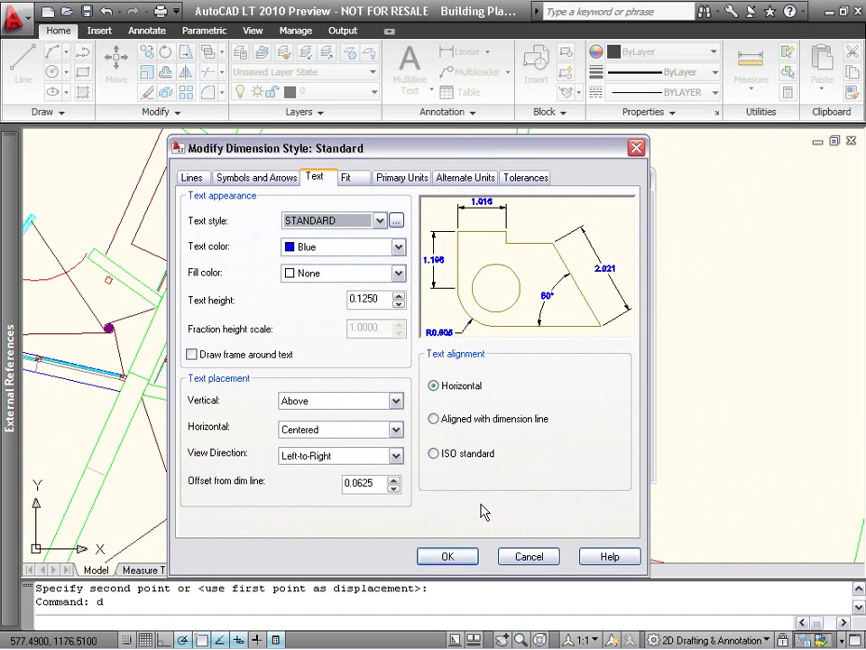
Review the vertical placement options, and try the Right-to-Left view direction for dimension text before restoring Left-to-Right
left_click(396, 402)
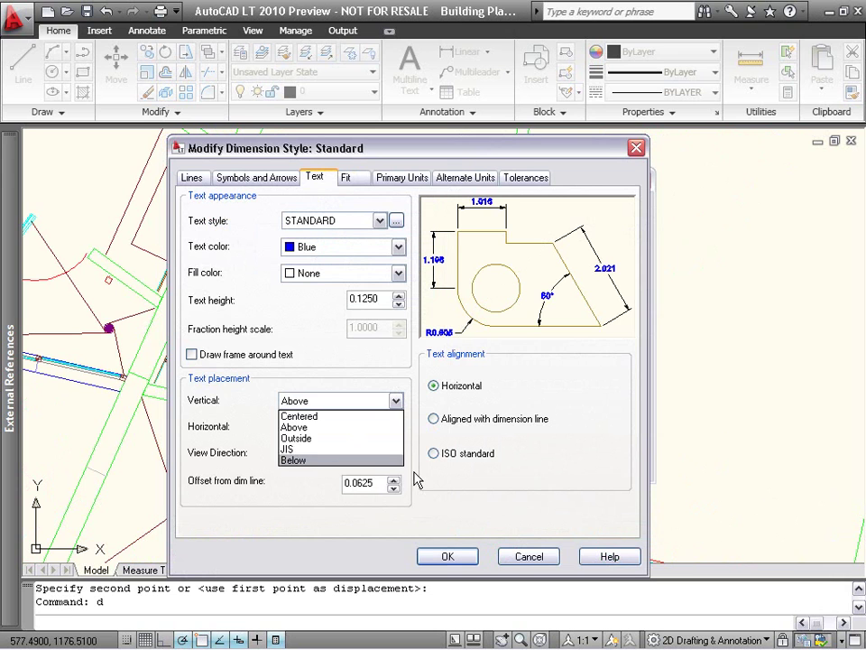
key("Escape")
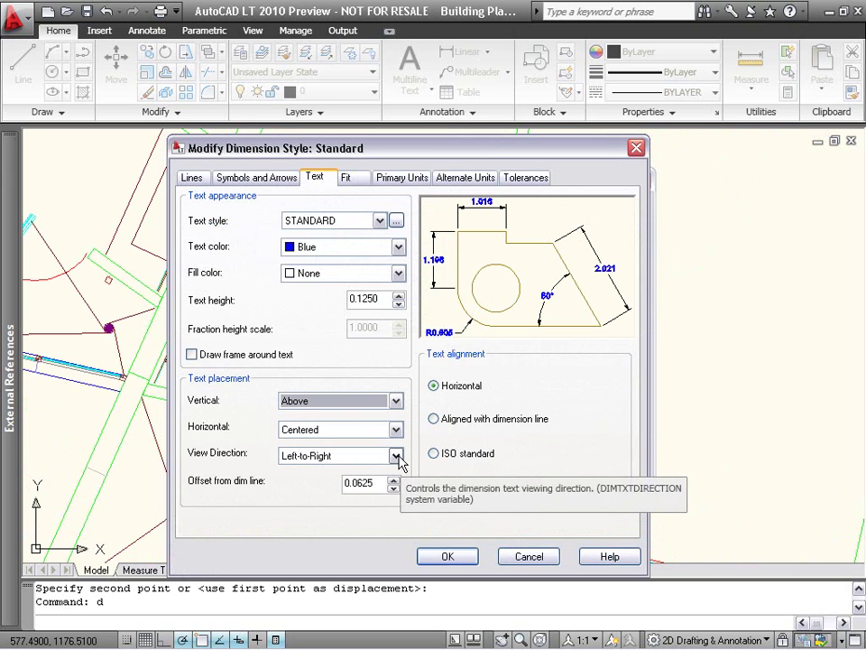
left_click(397, 457)
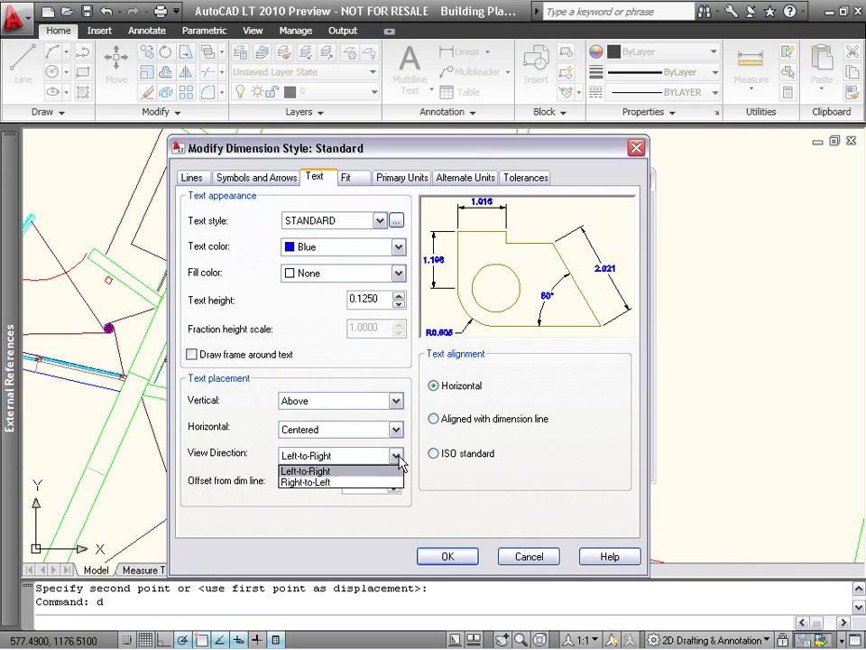
left_click(392, 483)
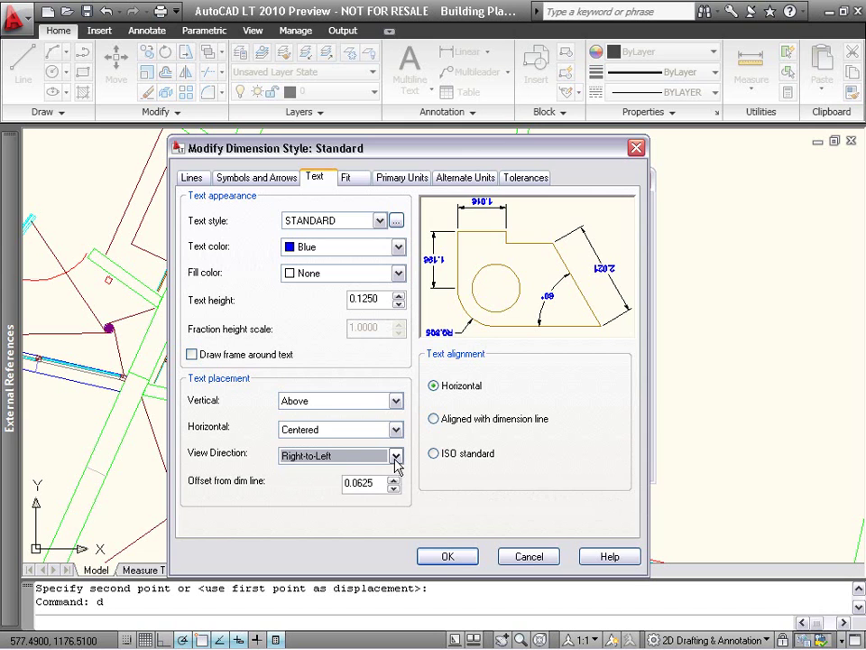
left_click(396, 456)
left_click(390, 471)
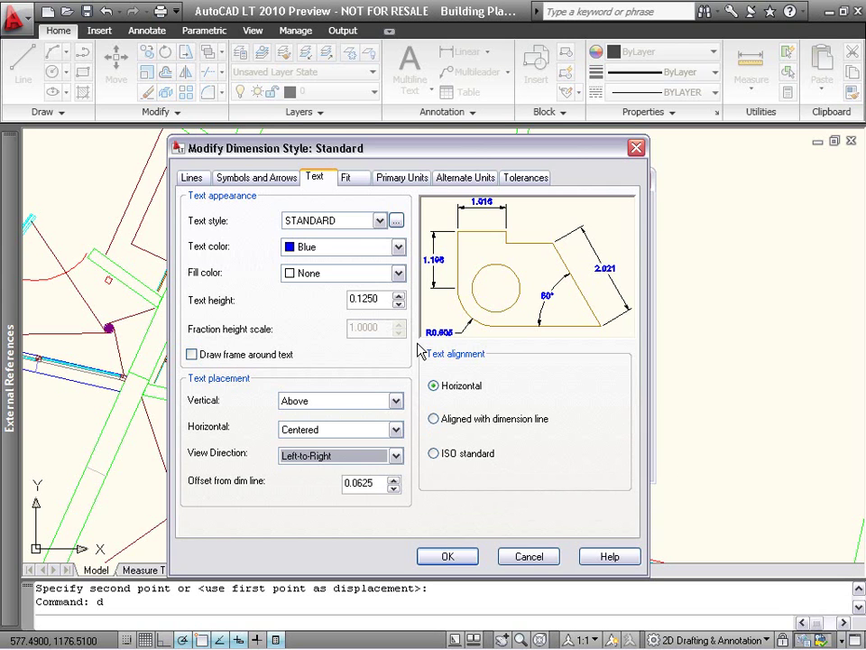
Turn on leading zero suppression for the Standard dimension style's linear primary units and set the sub-unit suffix to cm
left_click(405, 180)
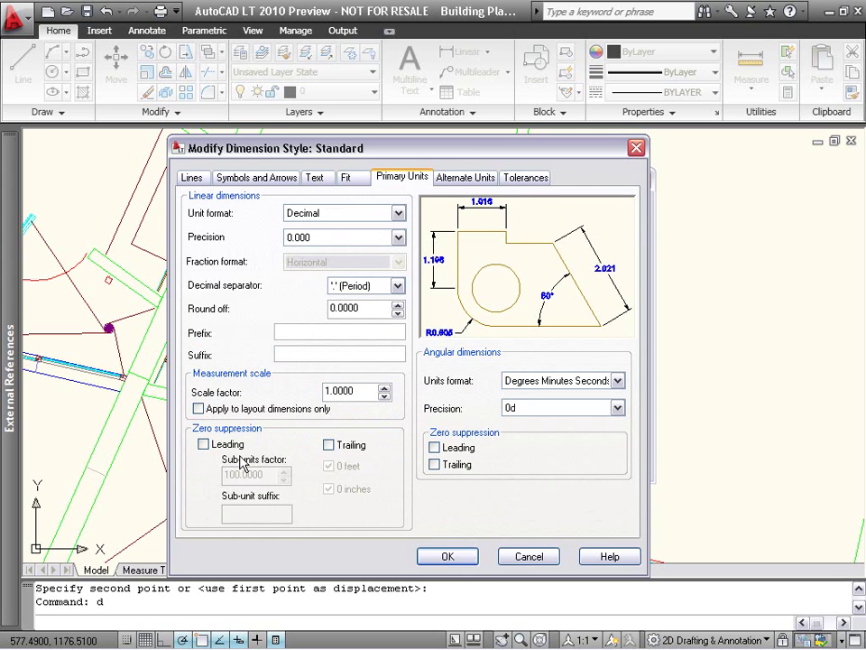
left_click(205, 445)
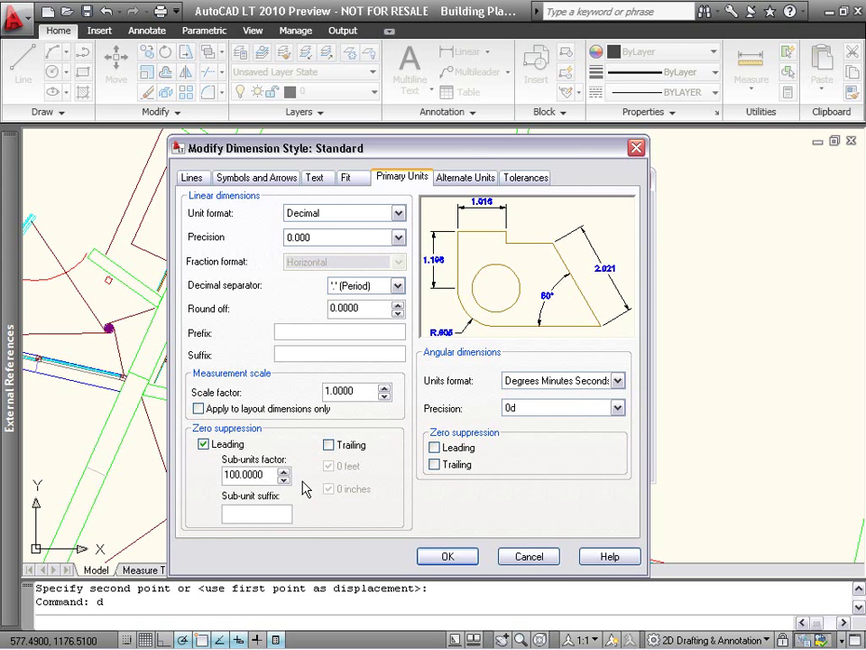
left_click_drag(262, 474, 221, 475)
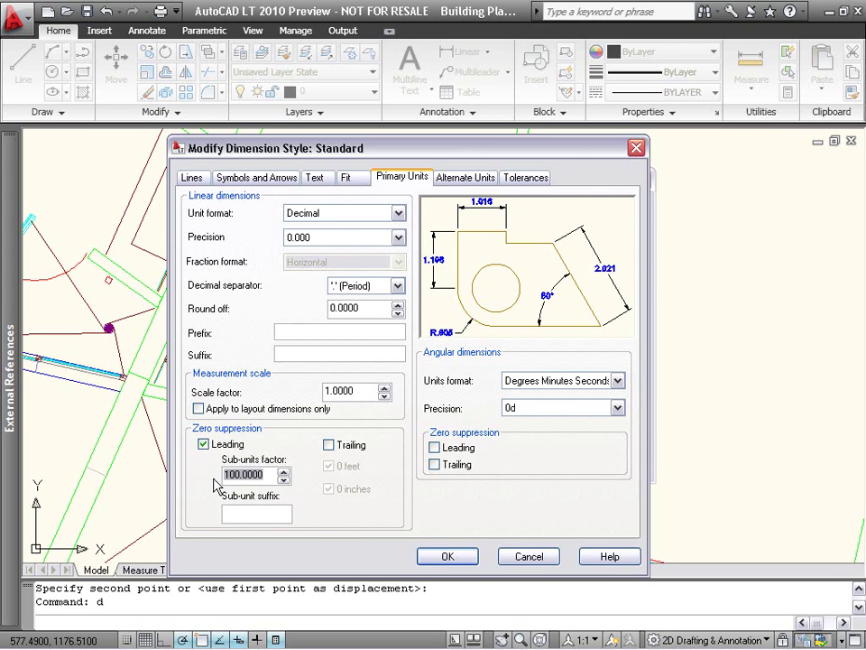
left_click(239, 512)
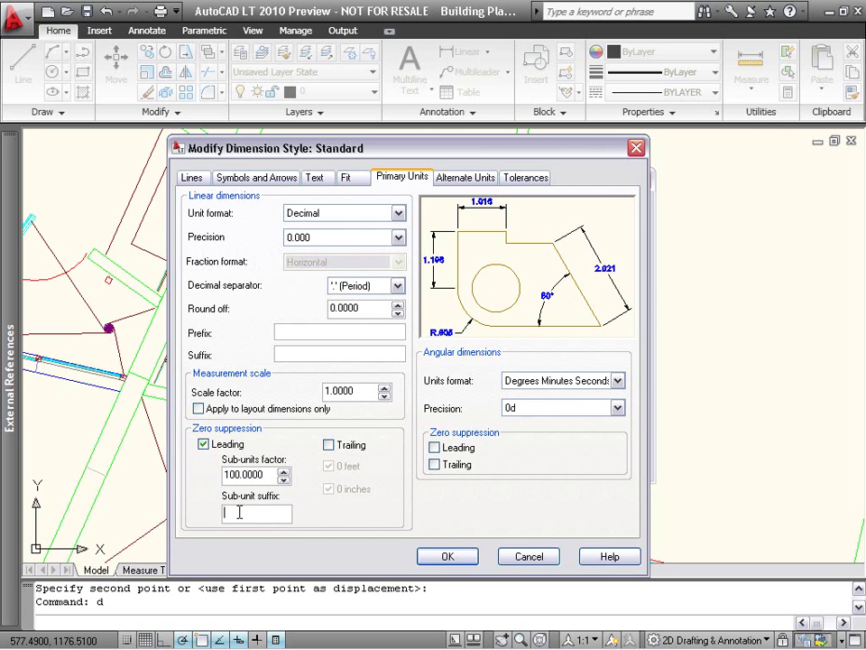
type("cm")
left_click(442, 556)
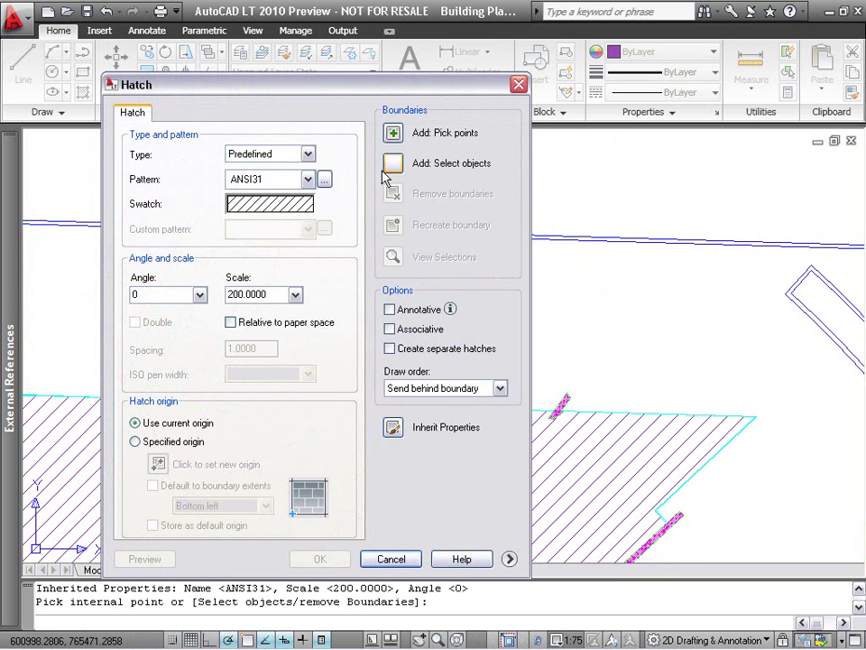
Try to hatch the open purple rectangle with the ANSI31 pattern at scale 200 by picking a point inside it
left_click(394, 137)
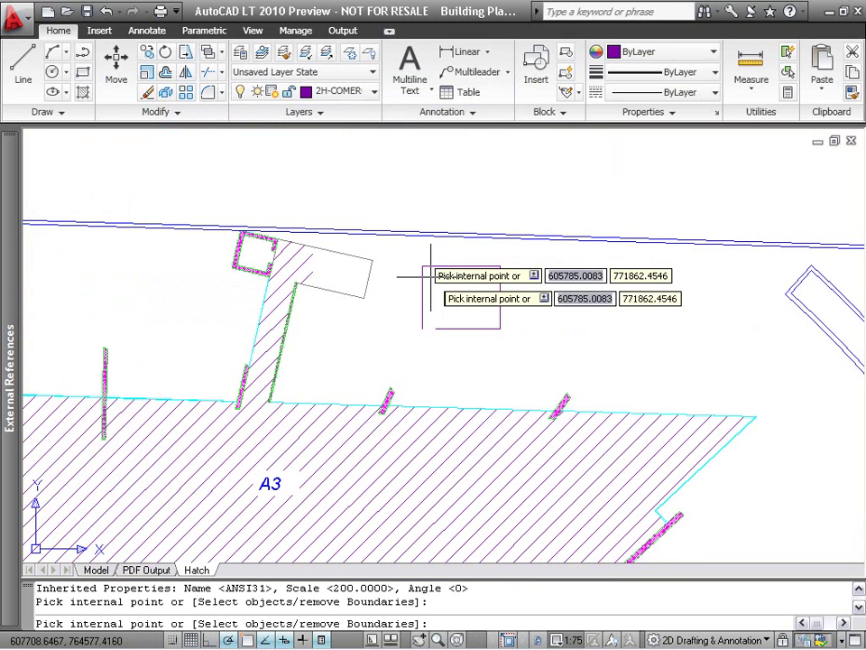
left_click(452, 286)
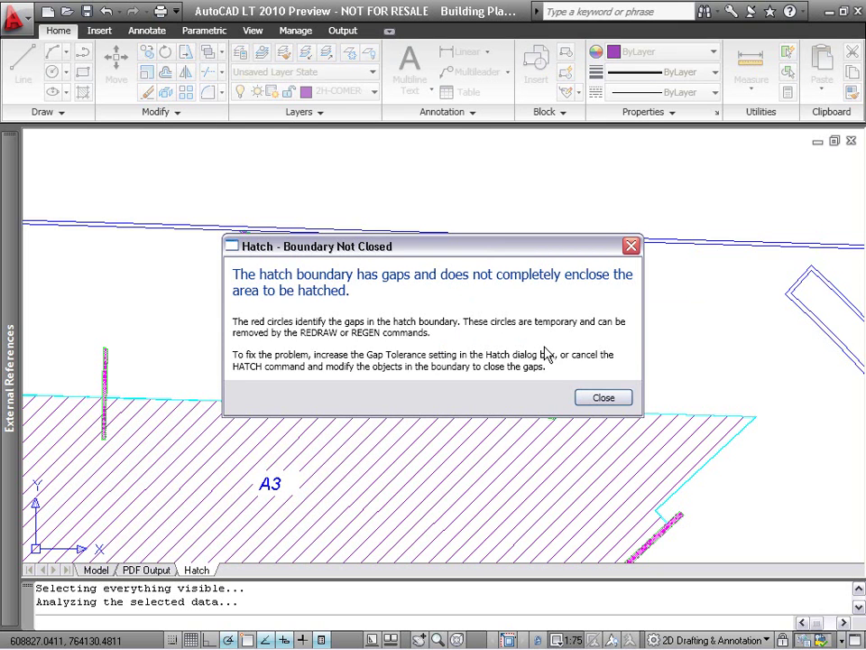
left_click(588, 399)
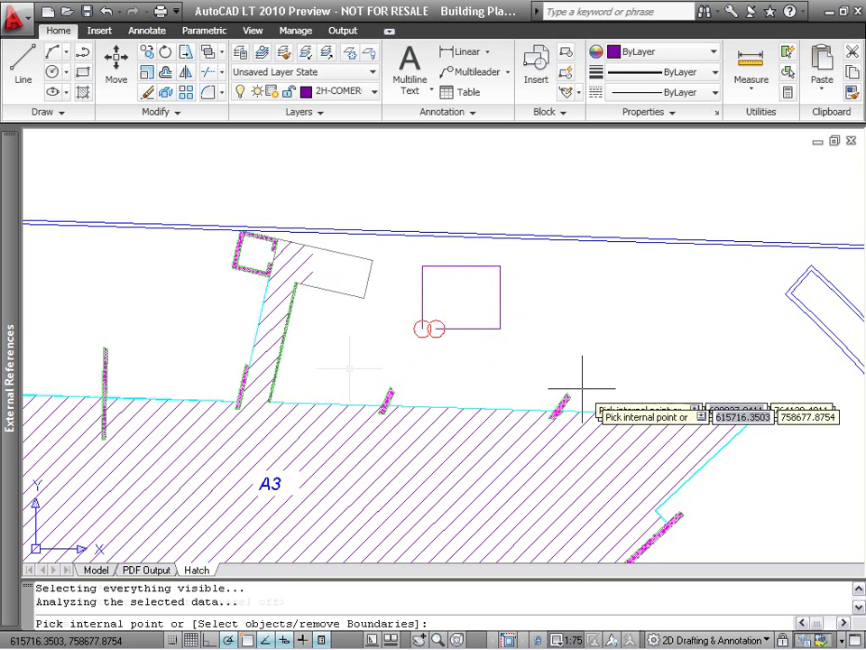
key("Escape")
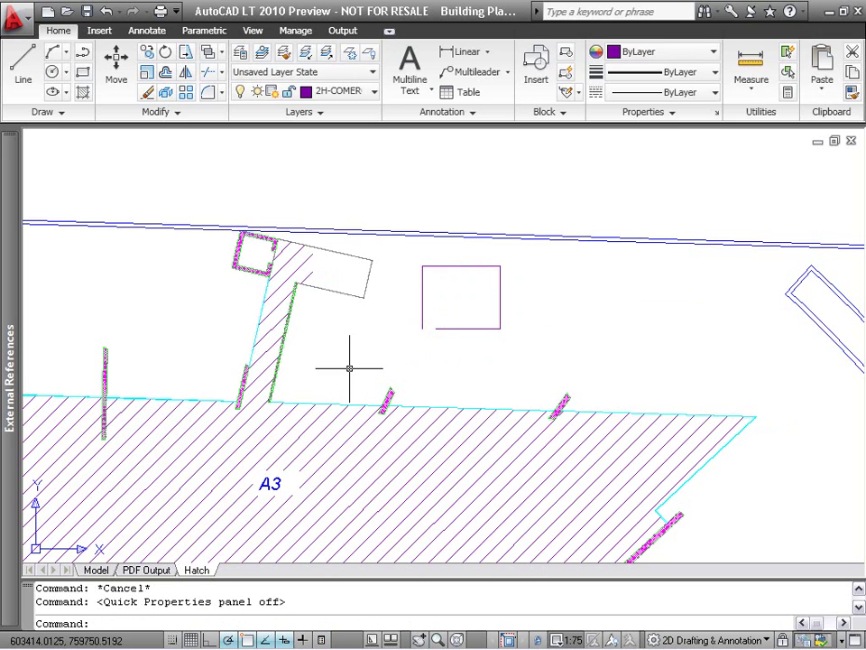
Stretch the two end corners of the A3 hatch's upper branch to the far corners of the adjoining outlined rectangle
left_click(297, 252)
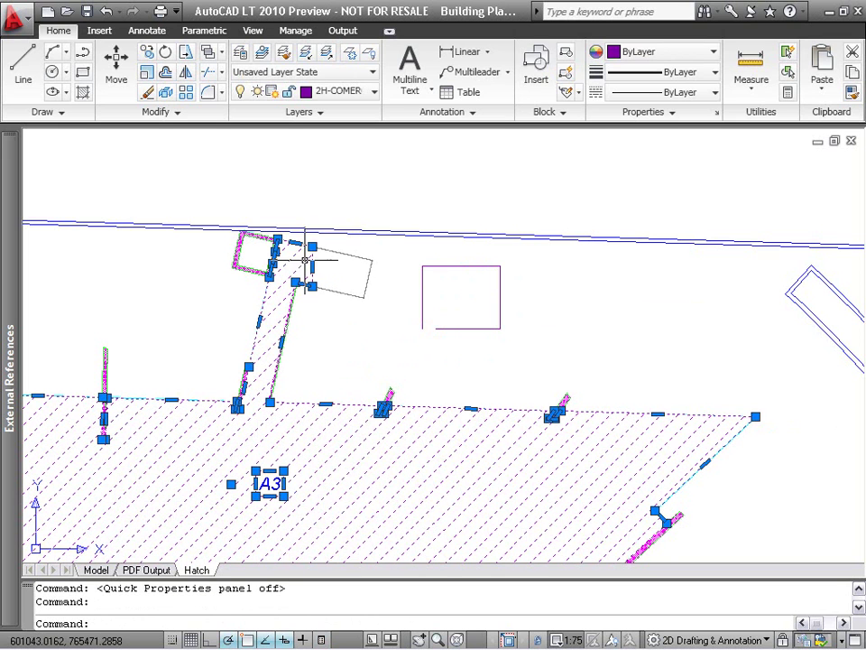
left_click(312, 246)
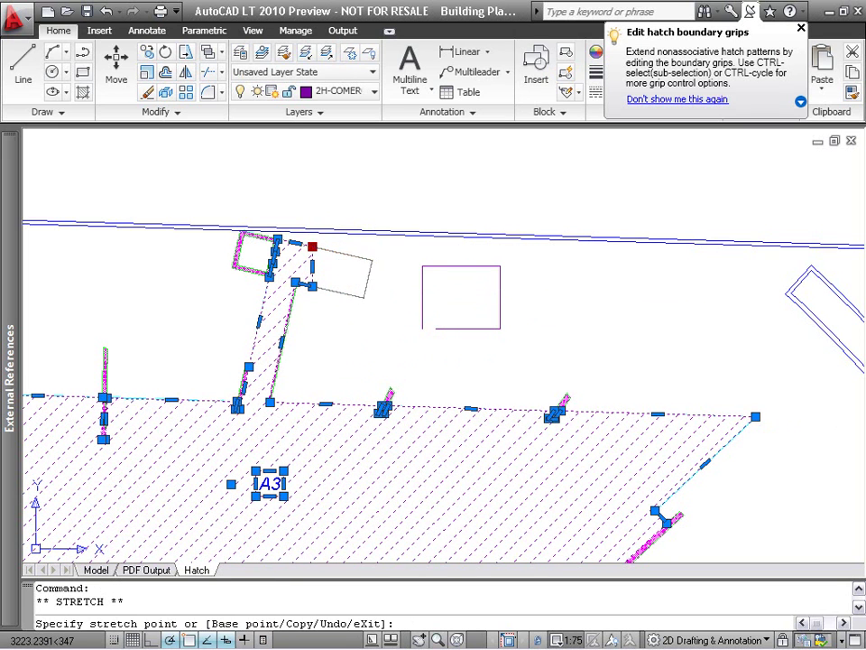
left_click(311, 286)
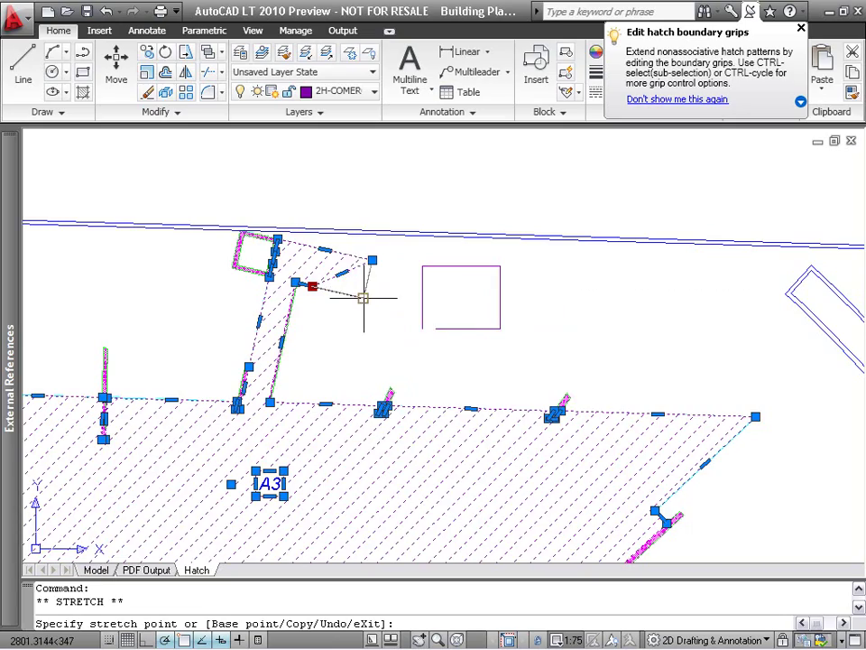